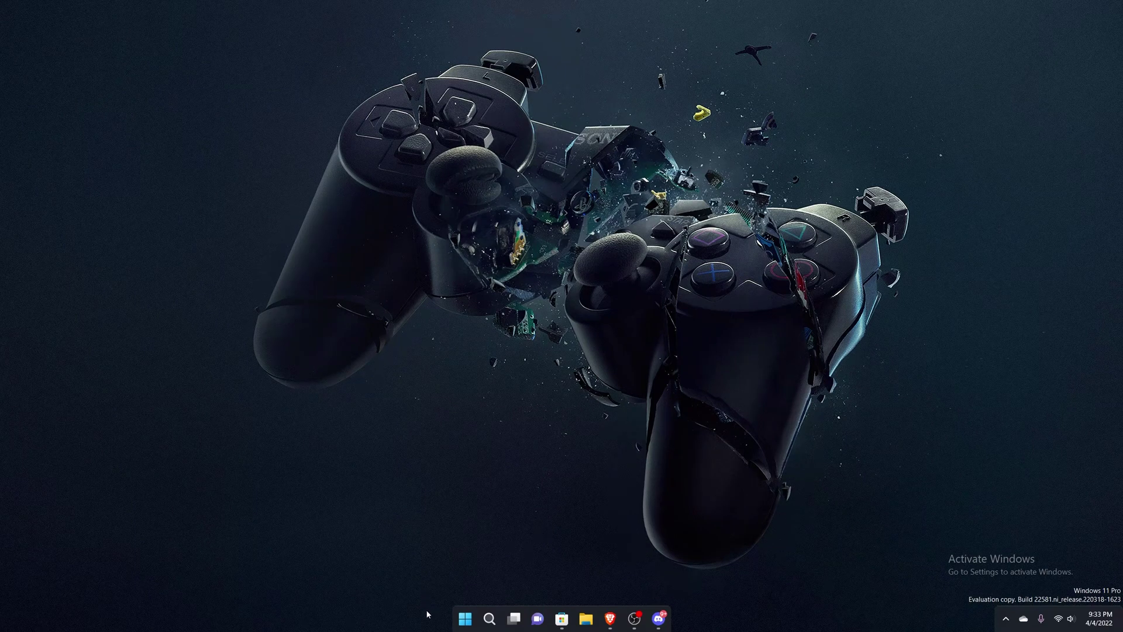
# - Launch Spotify from Start and close it, then open the TaskbarXI Configurator from the tray
pyautogui.click(465, 619)
pyautogui.click(430, 342)
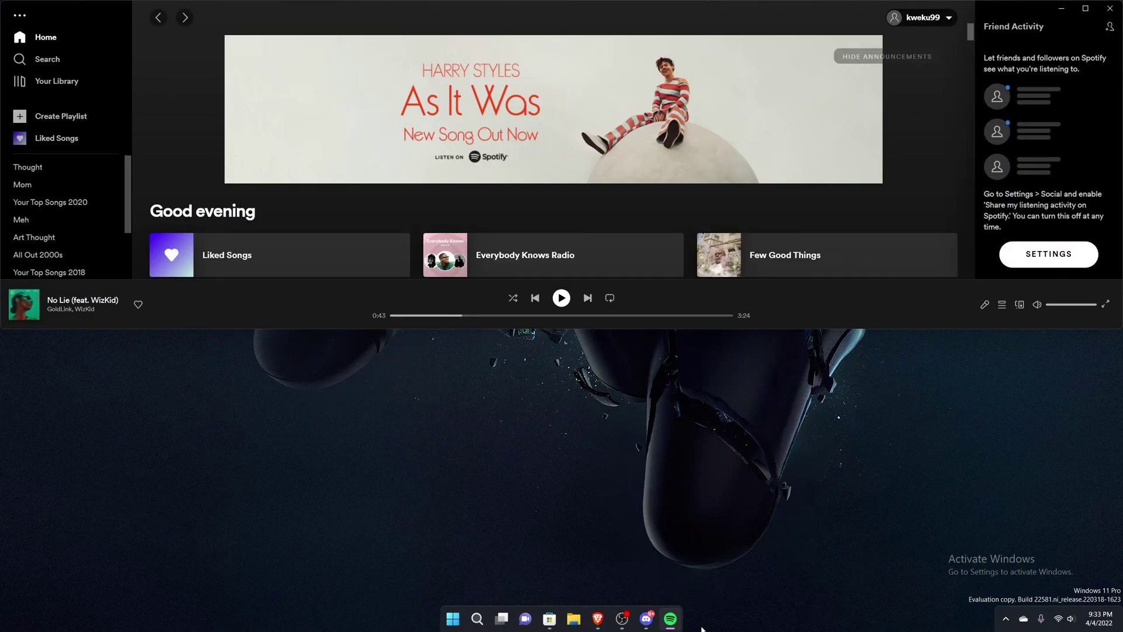
pyautogui.click(1110, 8)
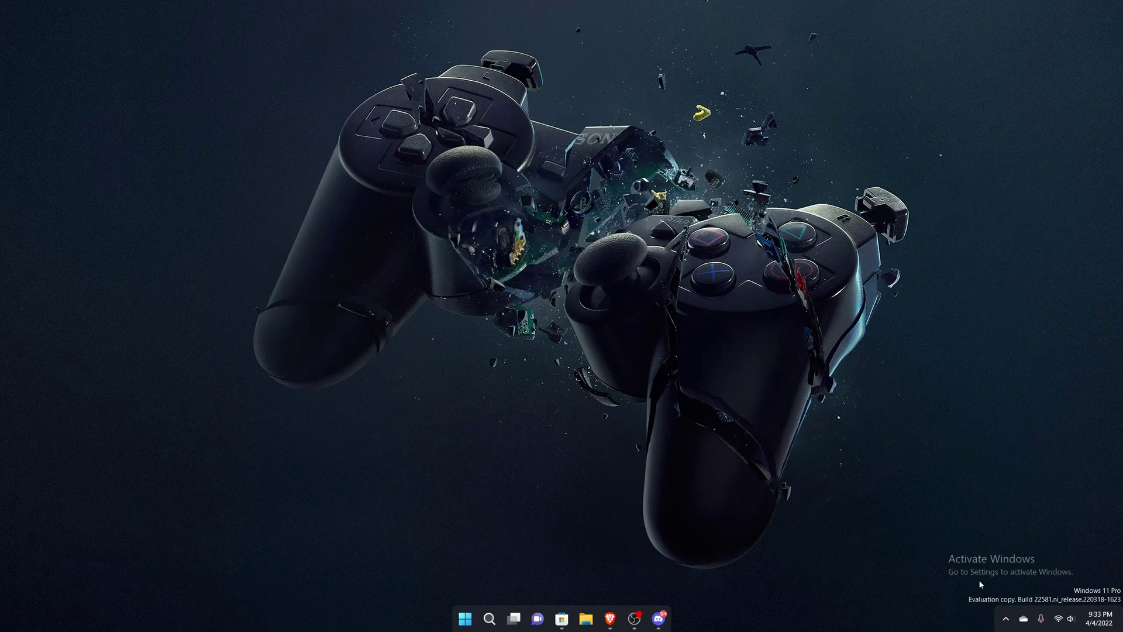
pyautogui.click(1006, 619)
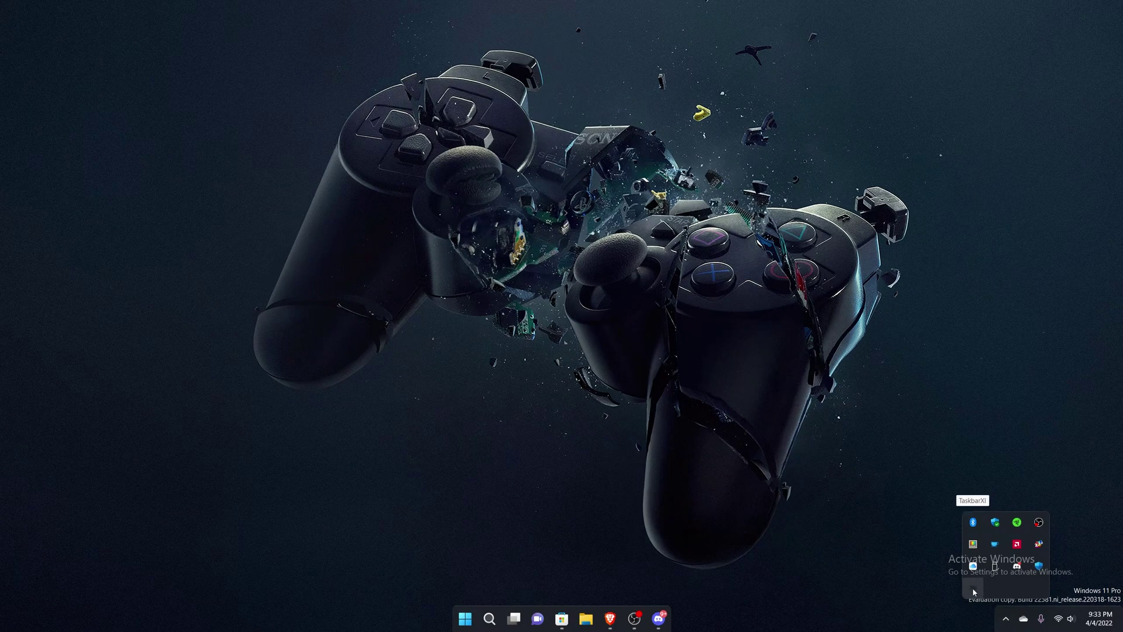
pyautogui.click(973, 588)
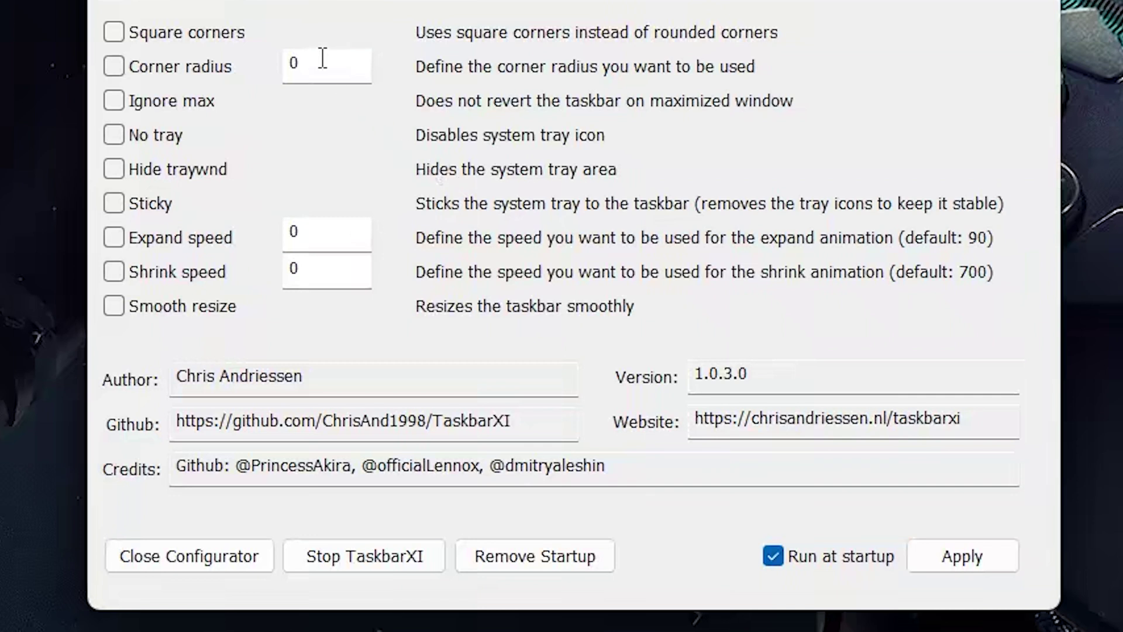
# - Enable and apply Square corners on the dock, then uncheck Square corners
pyautogui.click(115, 33)
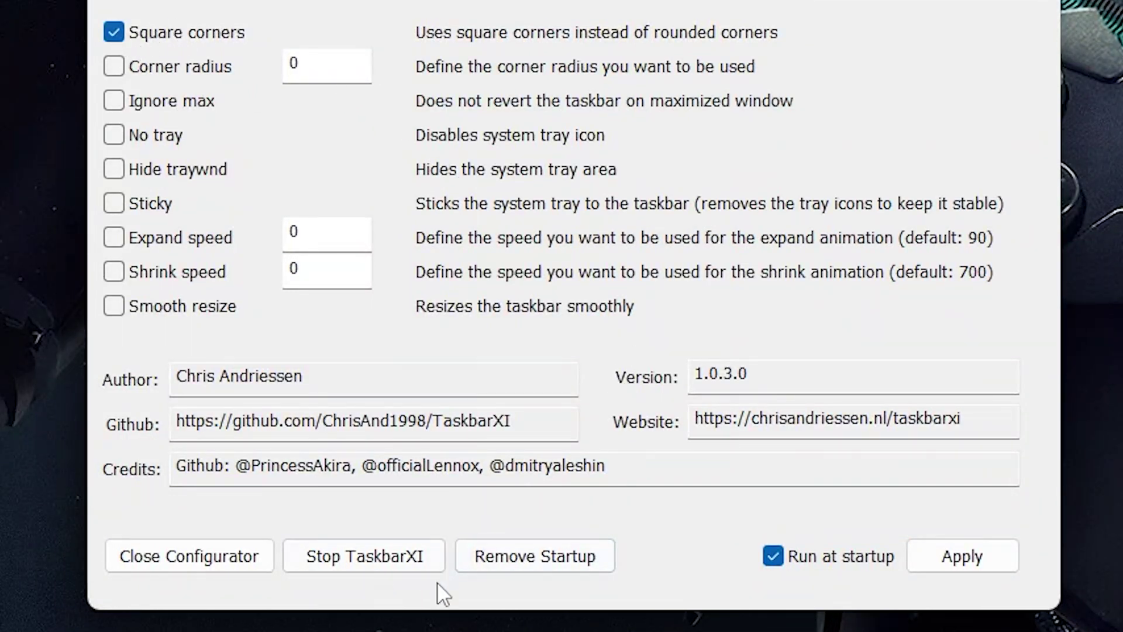
pyautogui.click(963, 563)
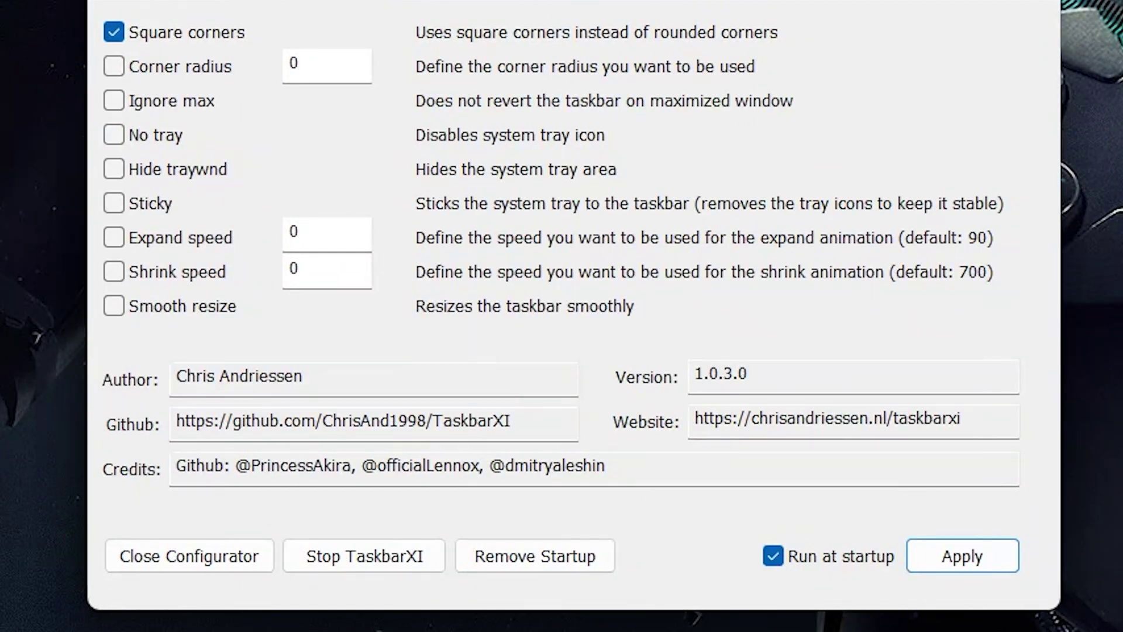
pyautogui.click(116, 33)
# - Apply a dock corner radius of 10, then disable Corner radius and apply again
pyautogui.click(208, 73)
pyautogui.doubleClick(327, 64)
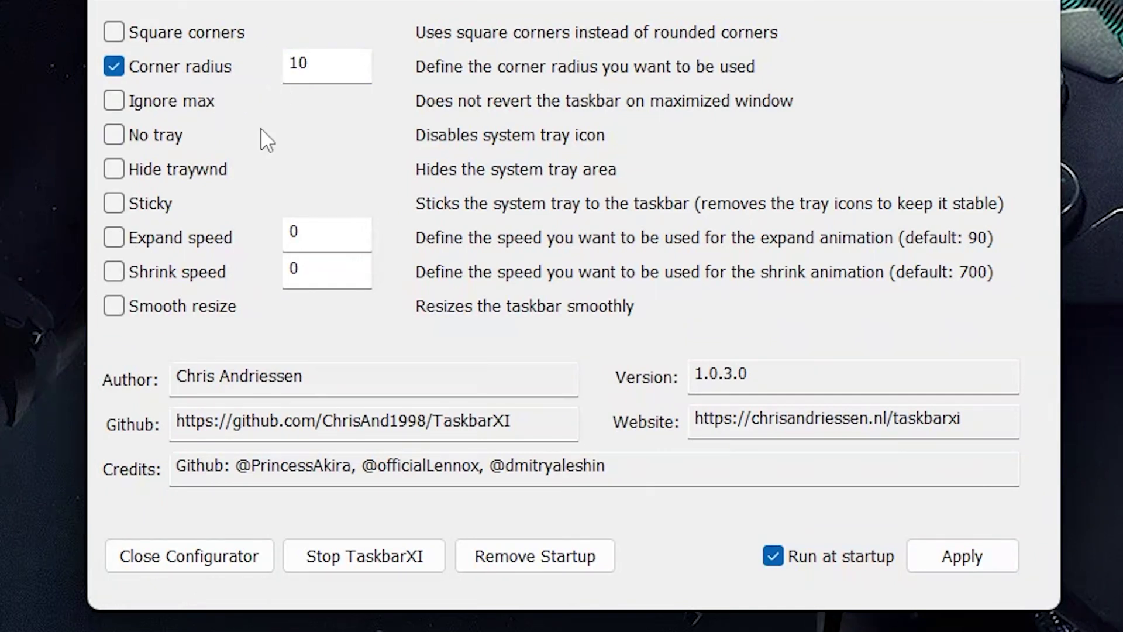
pyautogui.click(971, 555)
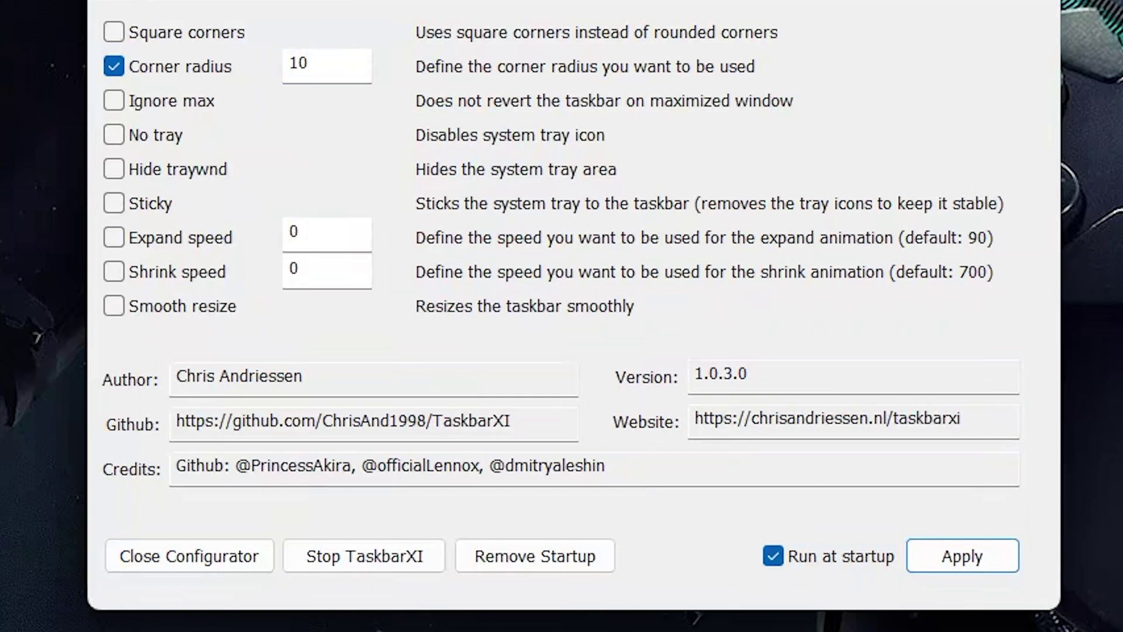
pyautogui.click(114, 68)
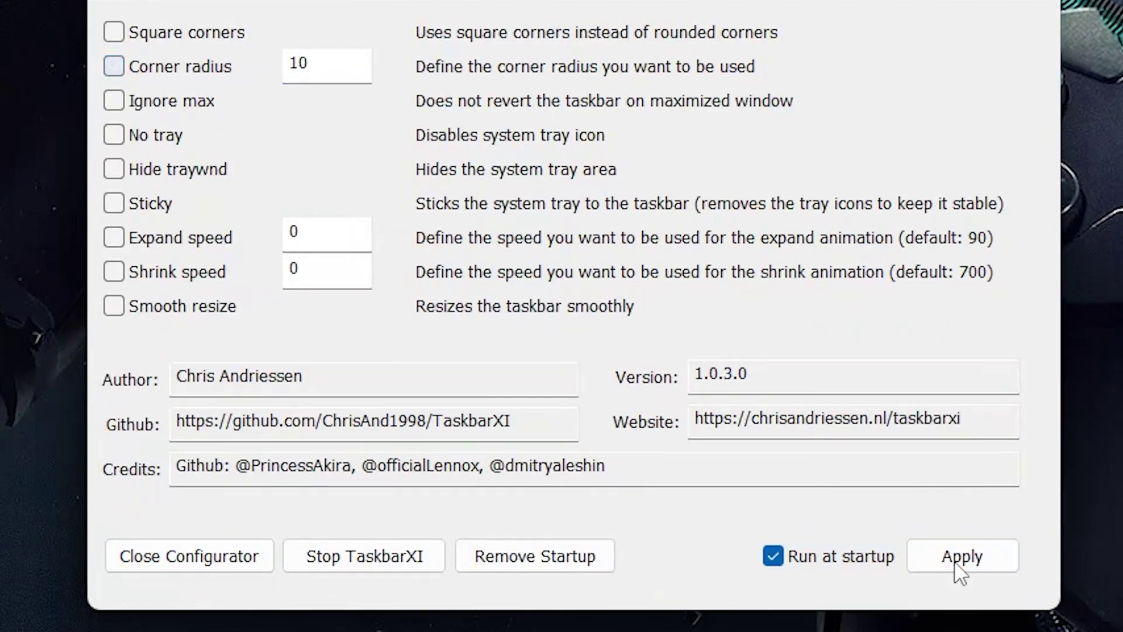
pyautogui.click(955, 563)
# - Apply No tray and revert it, then enable and apply Hide traywnd
pyautogui.click(168, 139)
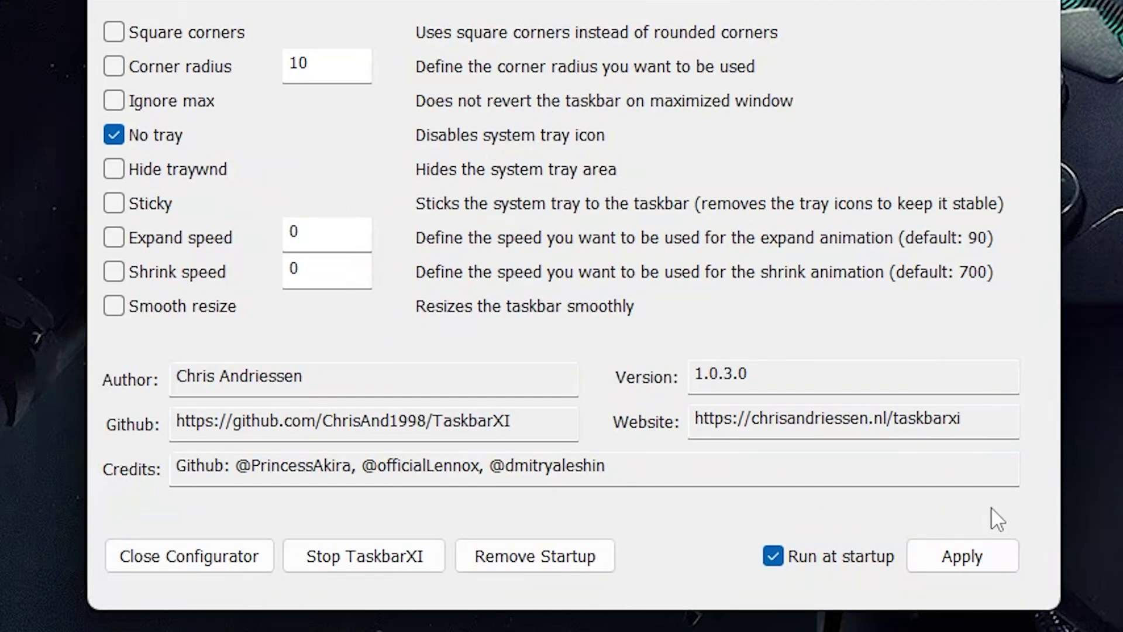
pyautogui.click(991, 560)
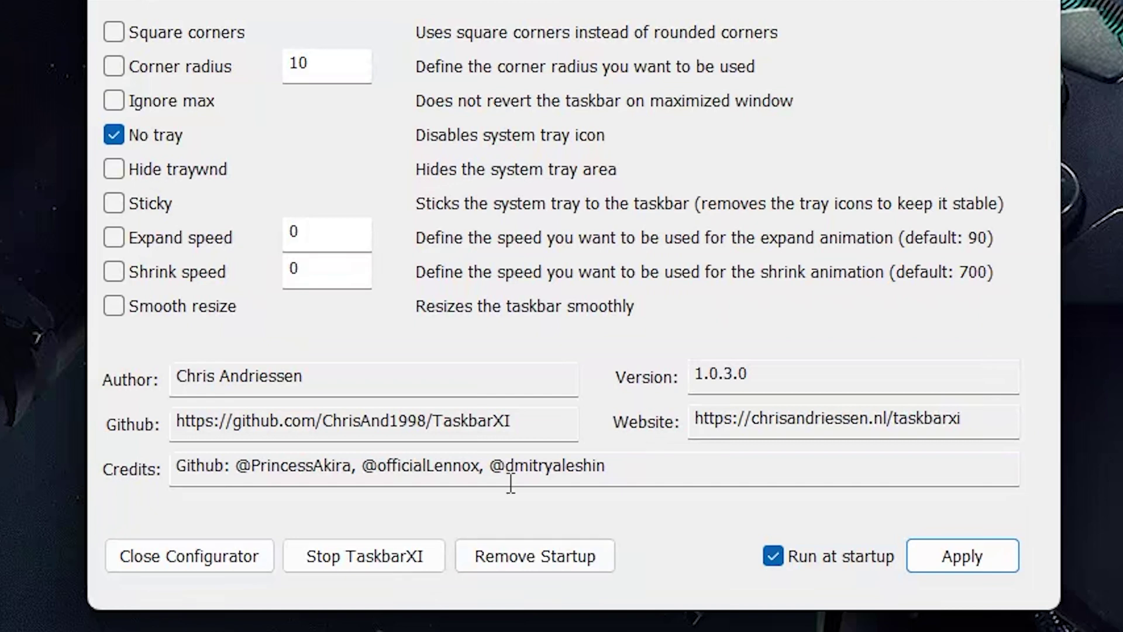
pyautogui.click(113, 135)
pyautogui.click(996, 565)
pyautogui.click(180, 171)
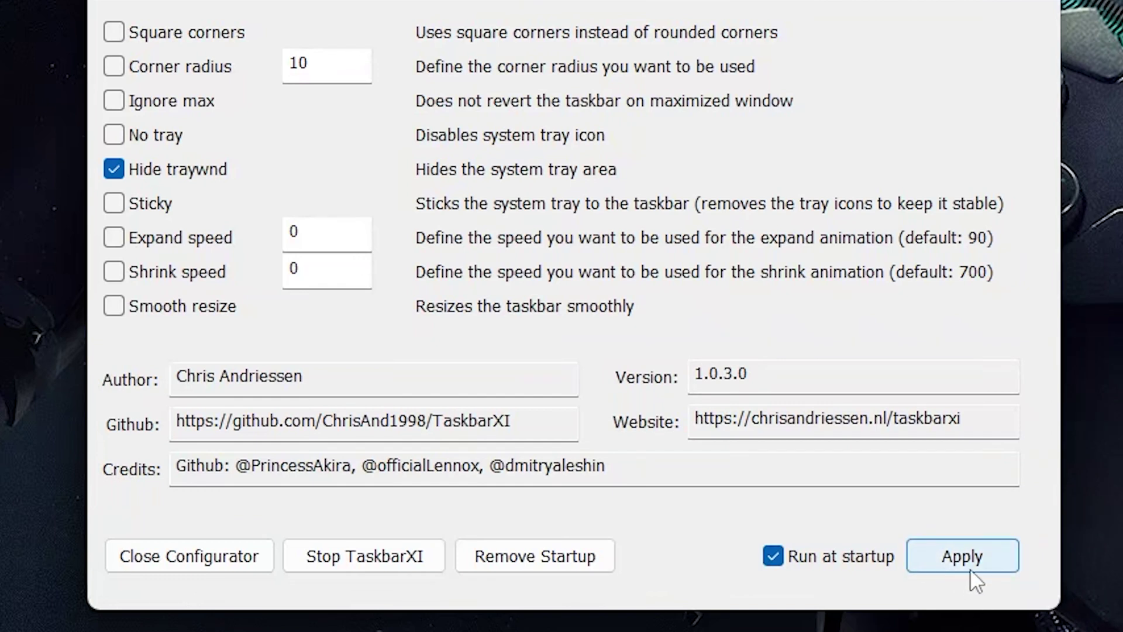
pyautogui.click(990, 565)
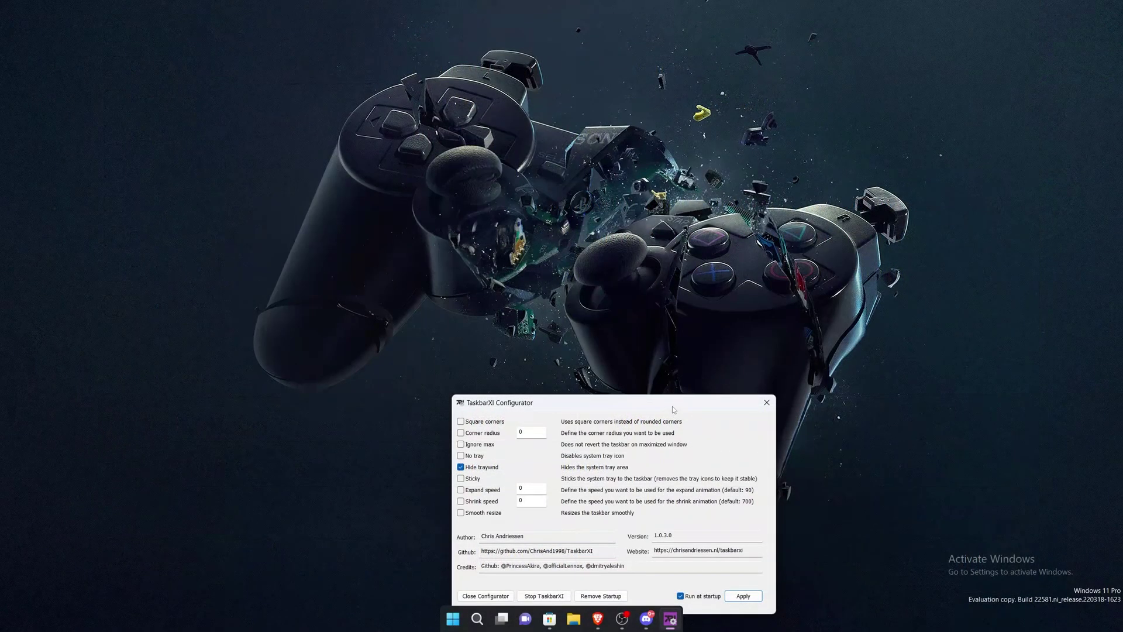
# - Drag the Configurator window around the screen edges and settle it at the desktop centre
pyautogui.moveTo(673, 403); pyautogui.dragTo(626, 610)
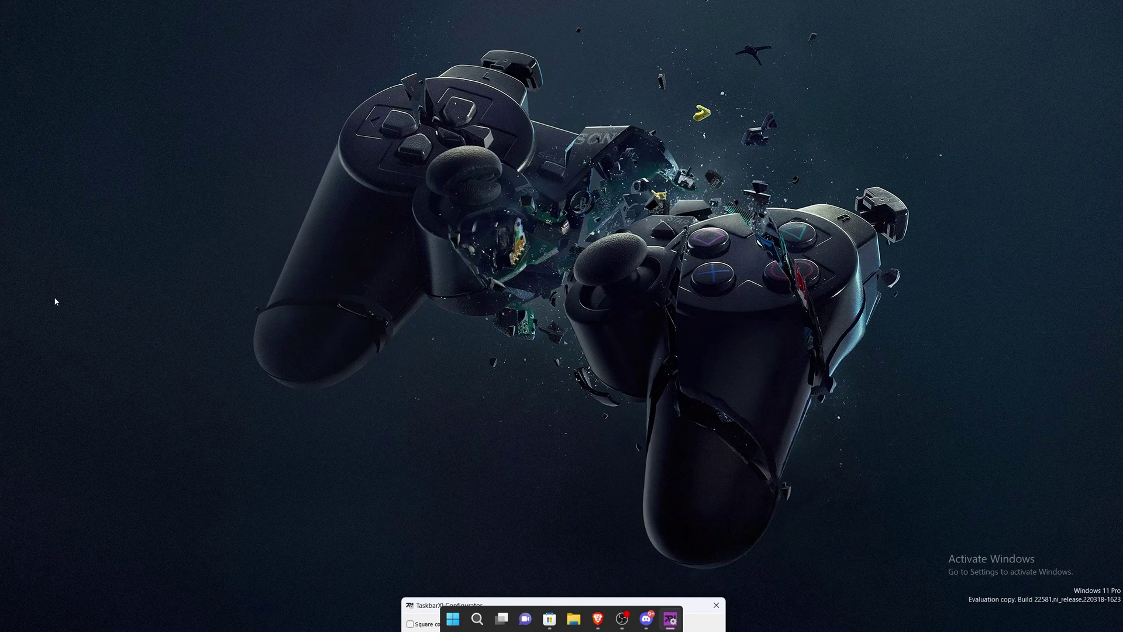
pyautogui.moveTo(501, 606); pyautogui.dragTo(1097, 554)
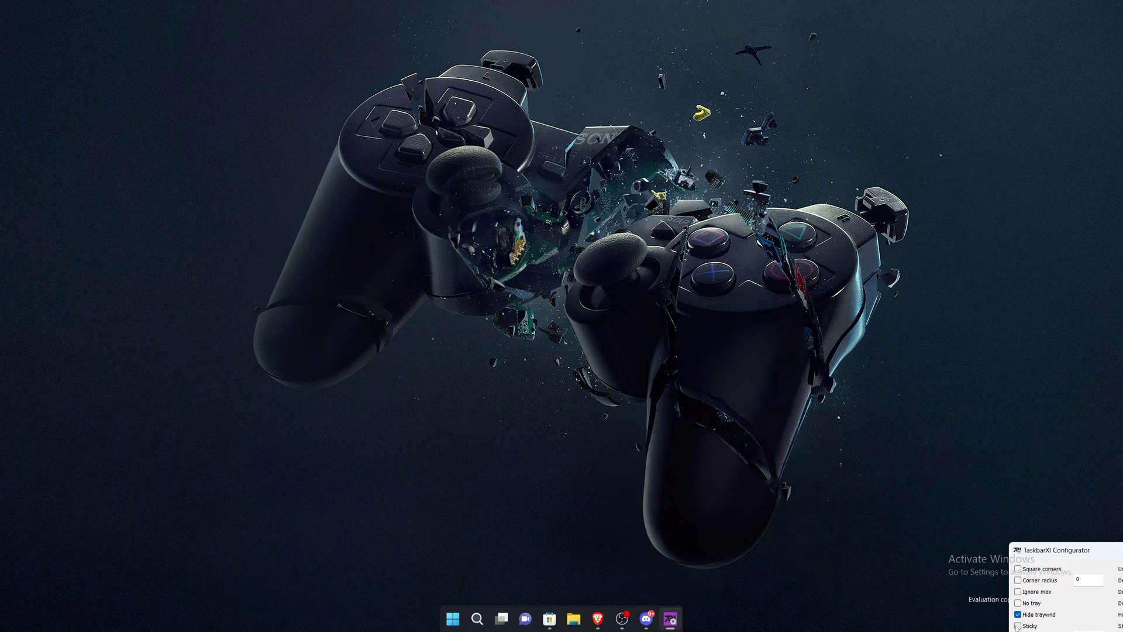
pyautogui.moveTo(1046, 555); pyautogui.dragTo(1101, 561)
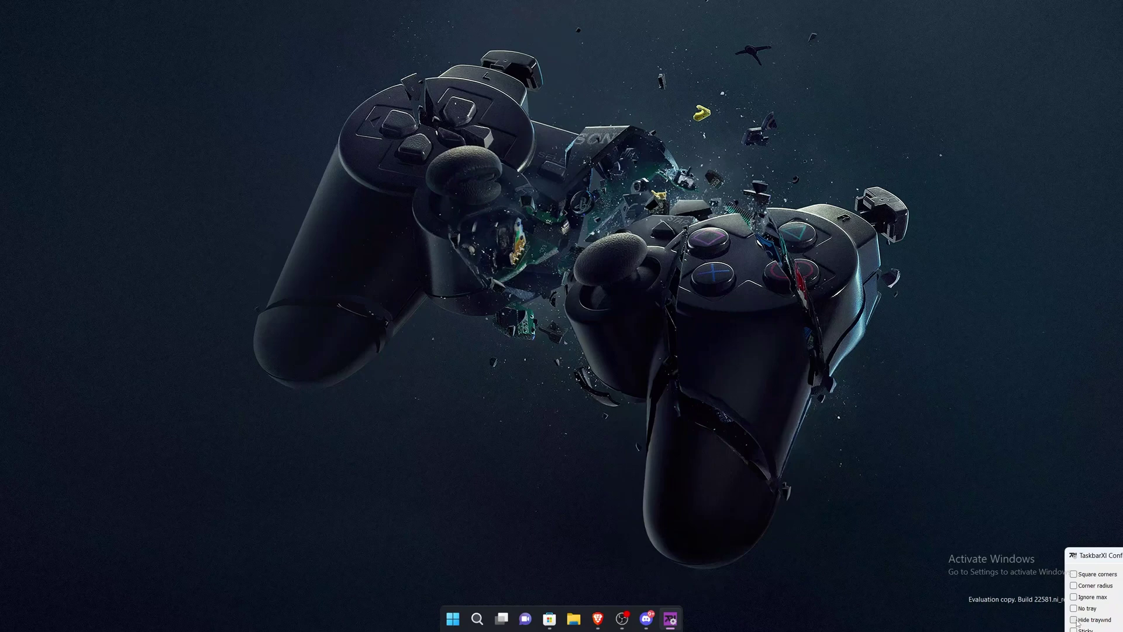
pyautogui.moveTo(1101, 556); pyautogui.dragTo(97, 556)
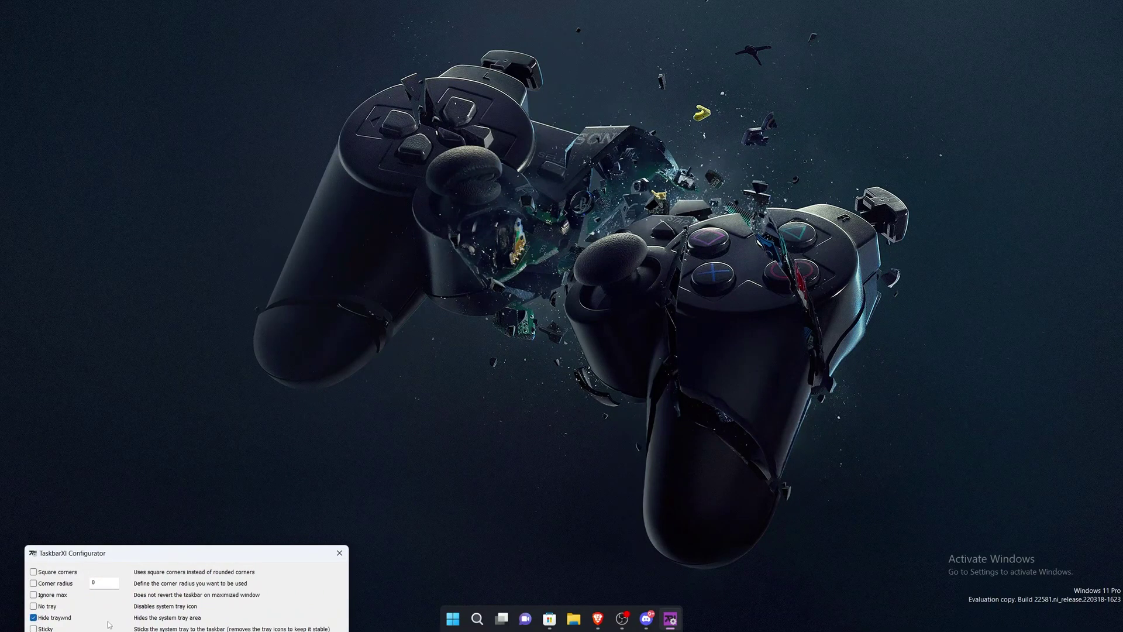
pyautogui.moveTo(187, 555); pyautogui.dragTo(539, 245)
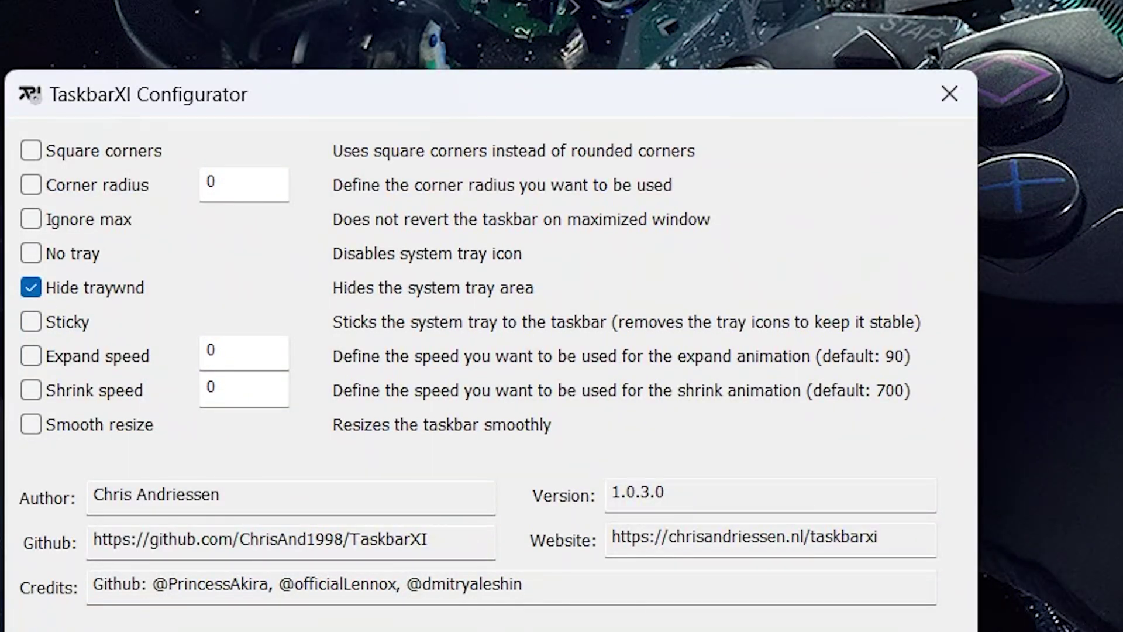
# - Uncheck Hide traywnd, then check and uncheck Sticky
pyautogui.click(108, 288)
pyautogui.click(66, 325)
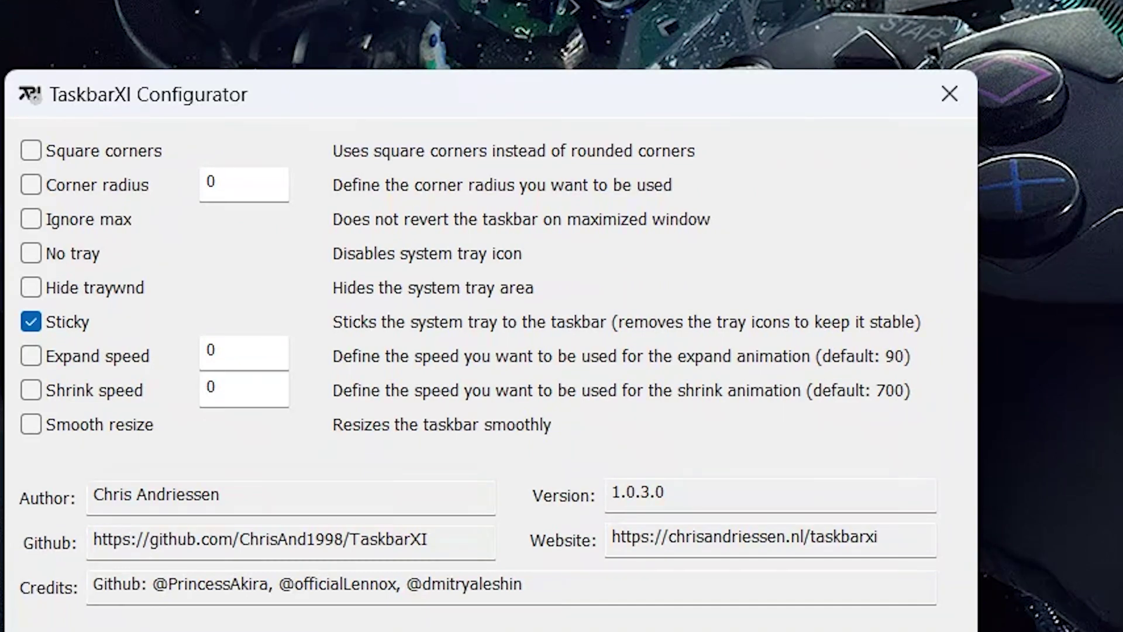
pyautogui.click(81, 327)
# - Check Smooth resize, then launch and close Spotify to watch the taskbar
pyautogui.click(80, 426)
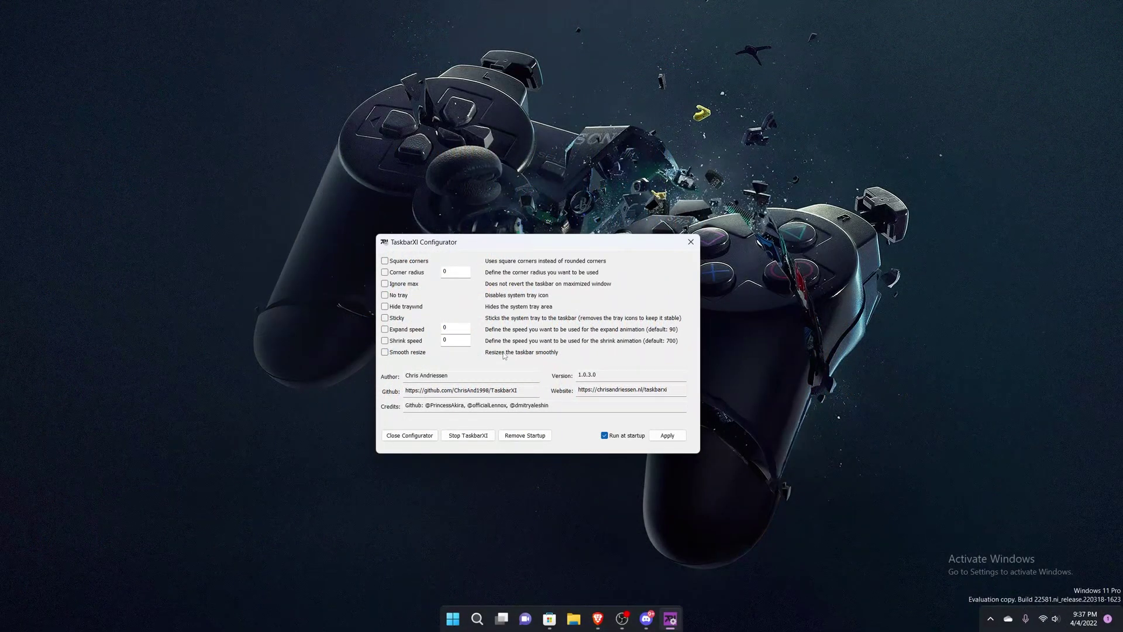
pyautogui.click(450, 619)
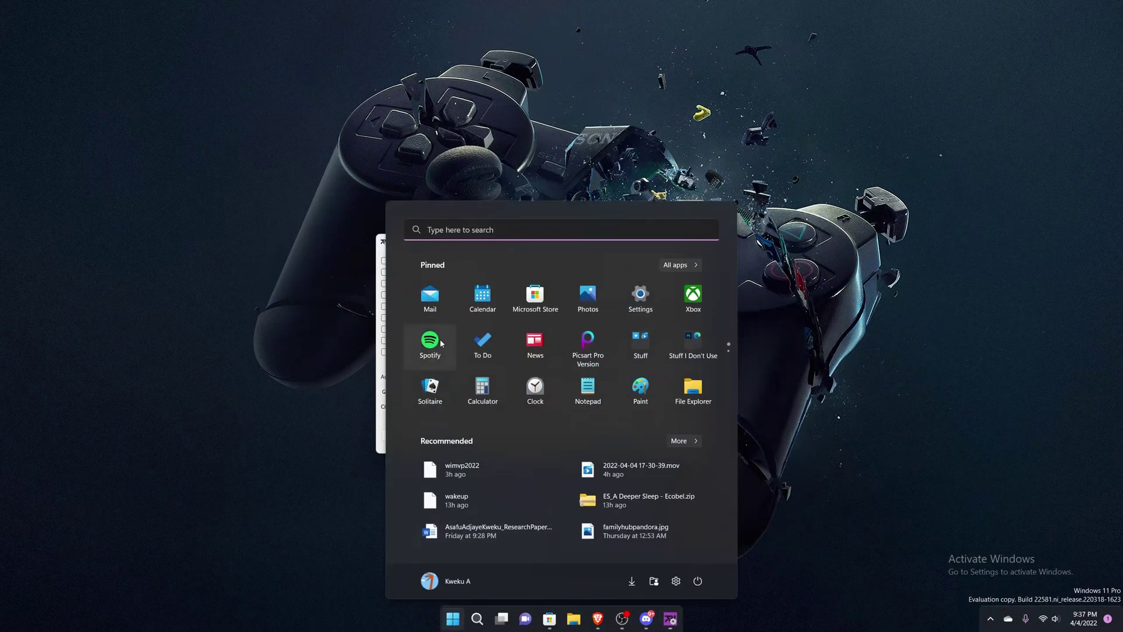
pyautogui.click(432, 341)
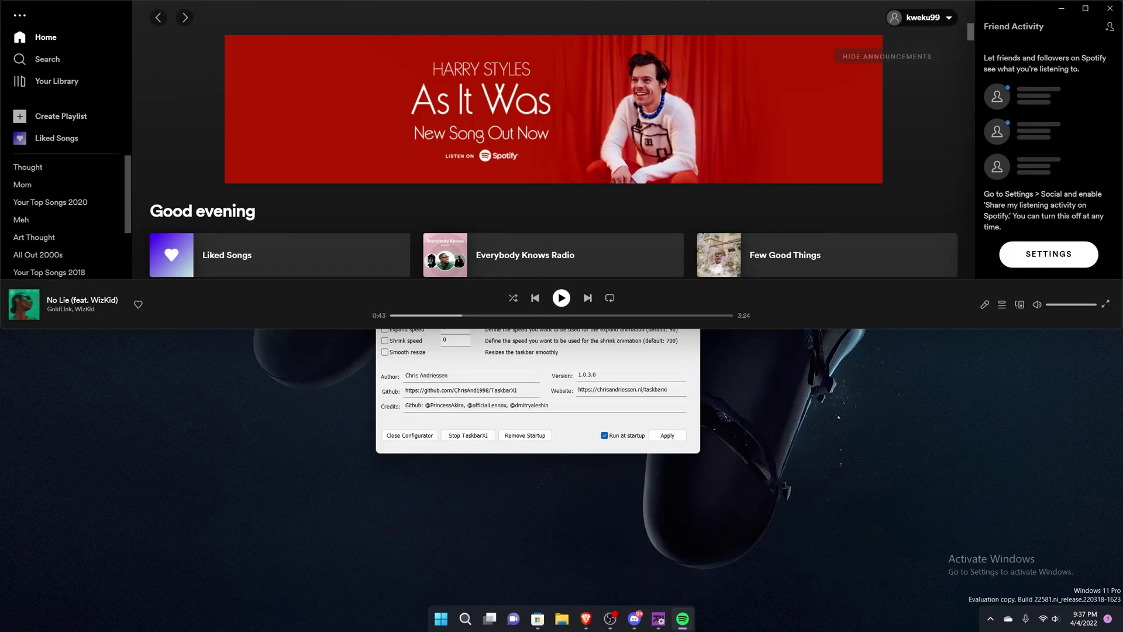
pyautogui.click(1107, 9)
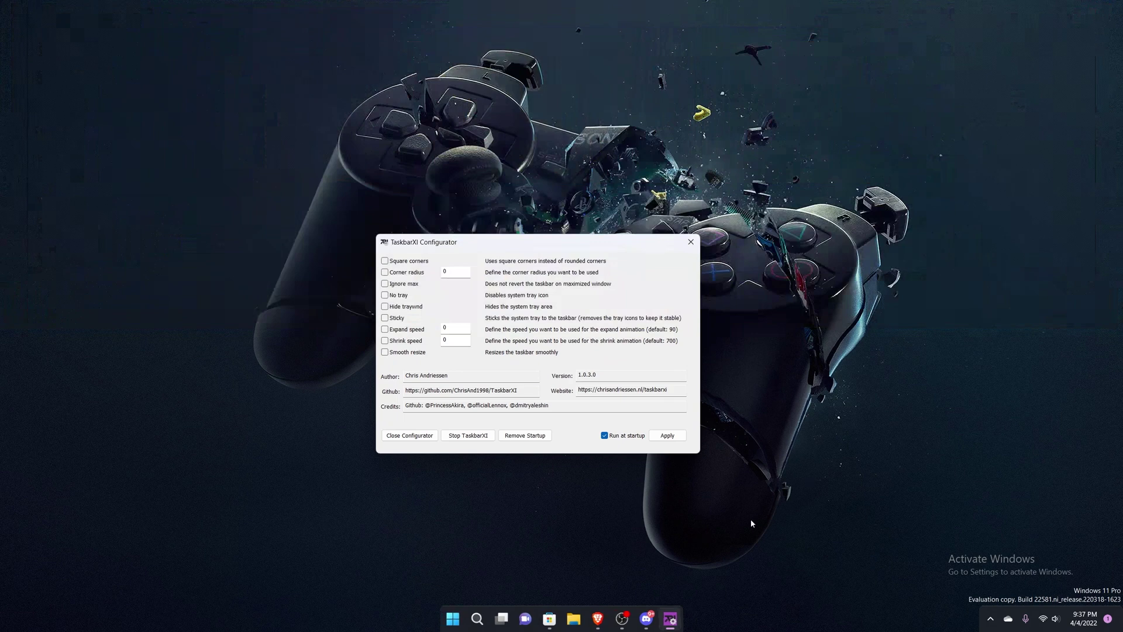
# - Apply Smooth resize and reopen then close Spotify to see the animated resizing
pyautogui.click(408, 353)
pyautogui.click(668, 435)
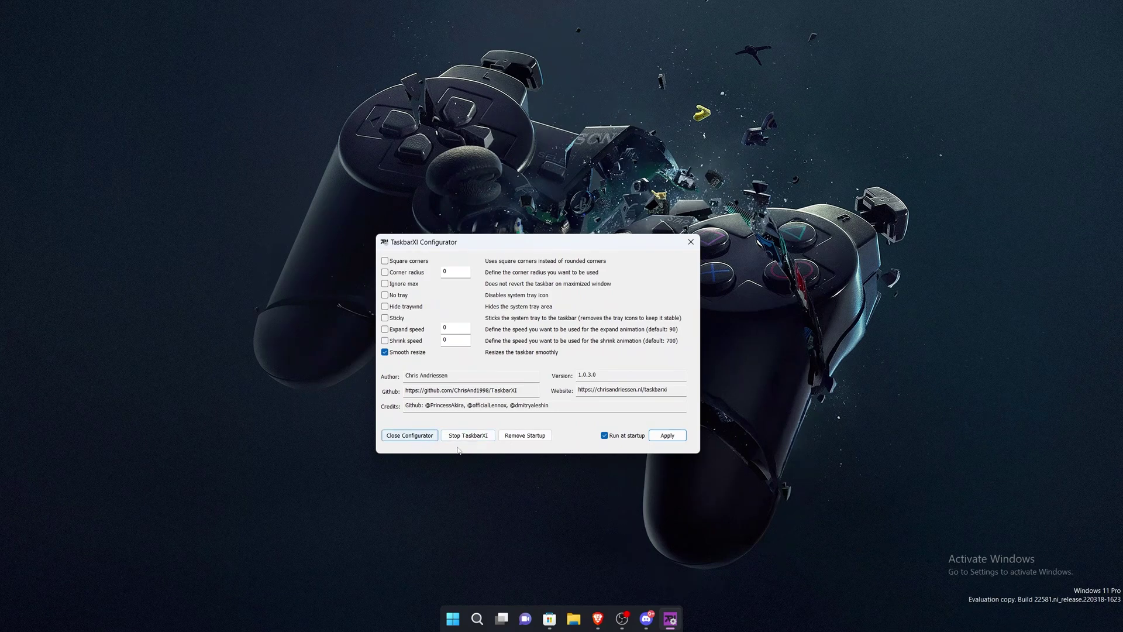
pyautogui.click(454, 619)
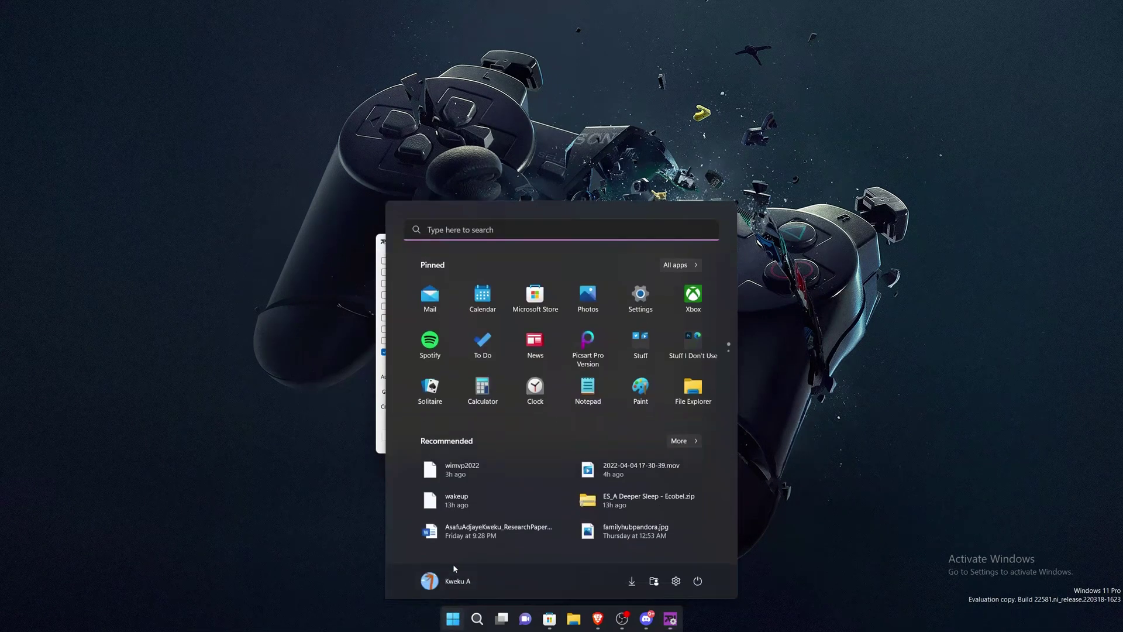
pyautogui.click(430, 341)
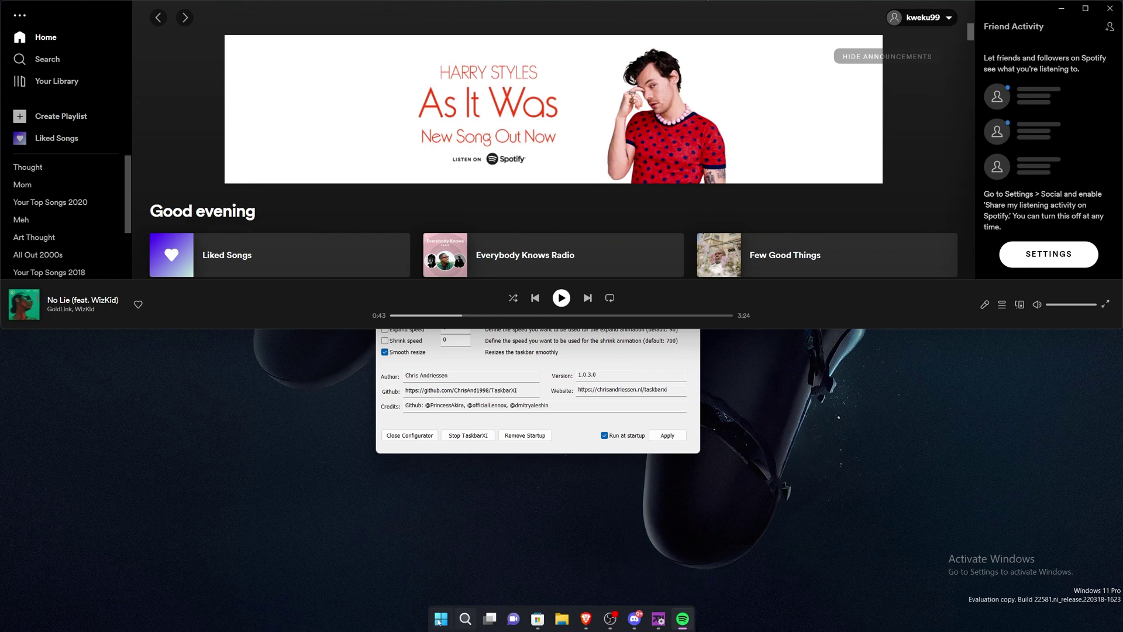
pyautogui.click(1109, 8)
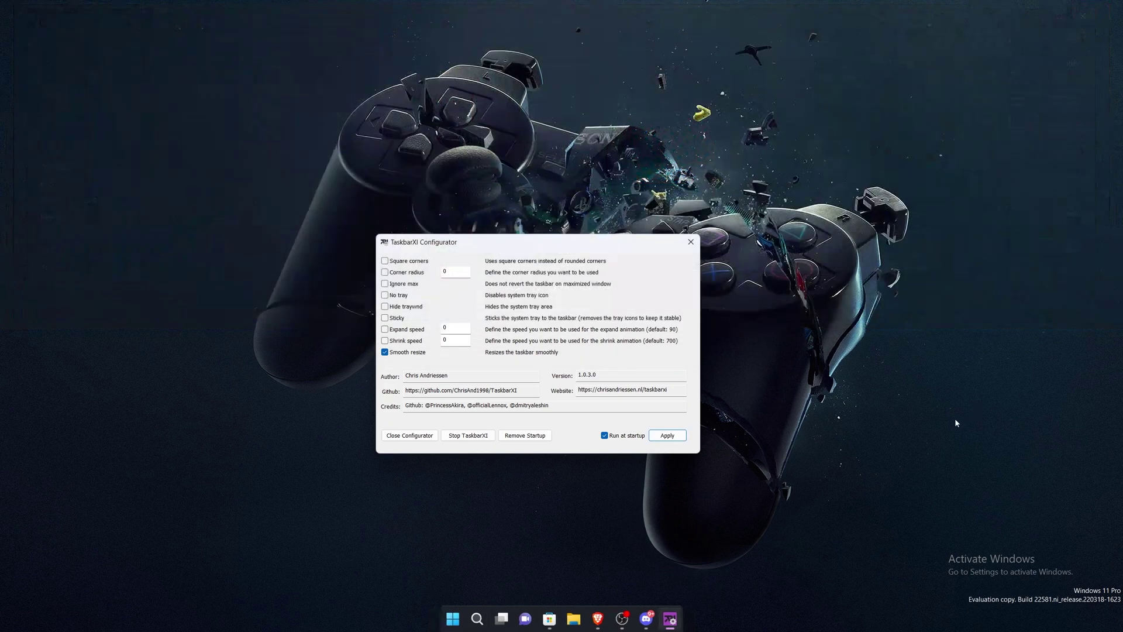
# - Turn Smooth resize off, apply, and test by launching and closing Spotify again
pyautogui.click(420, 352)
pyautogui.click(661, 438)
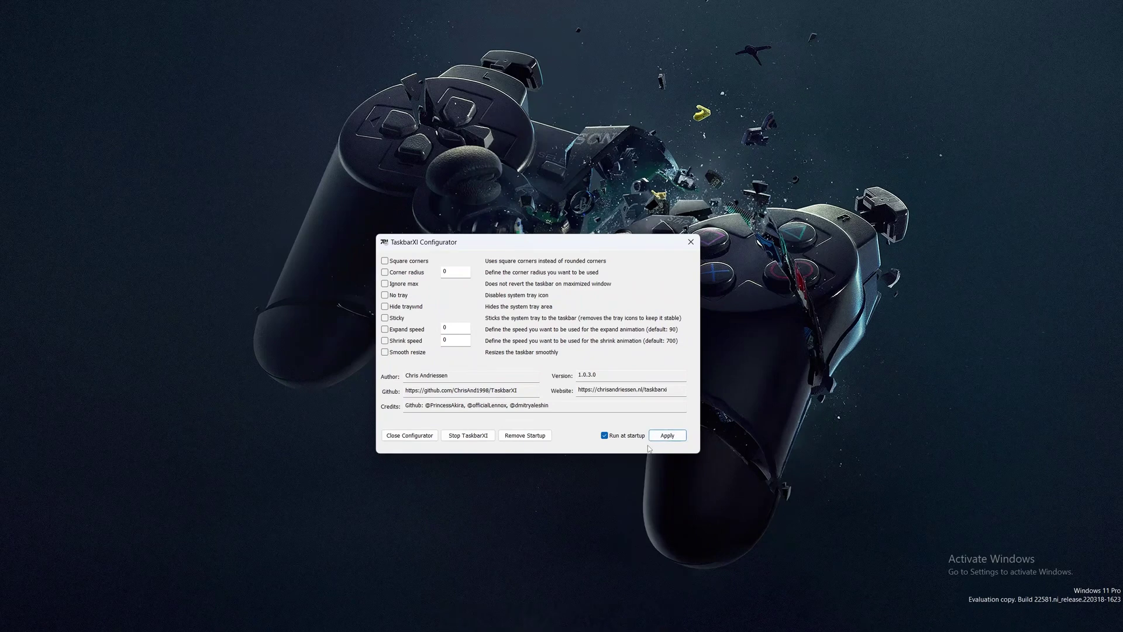
pyautogui.press('super')
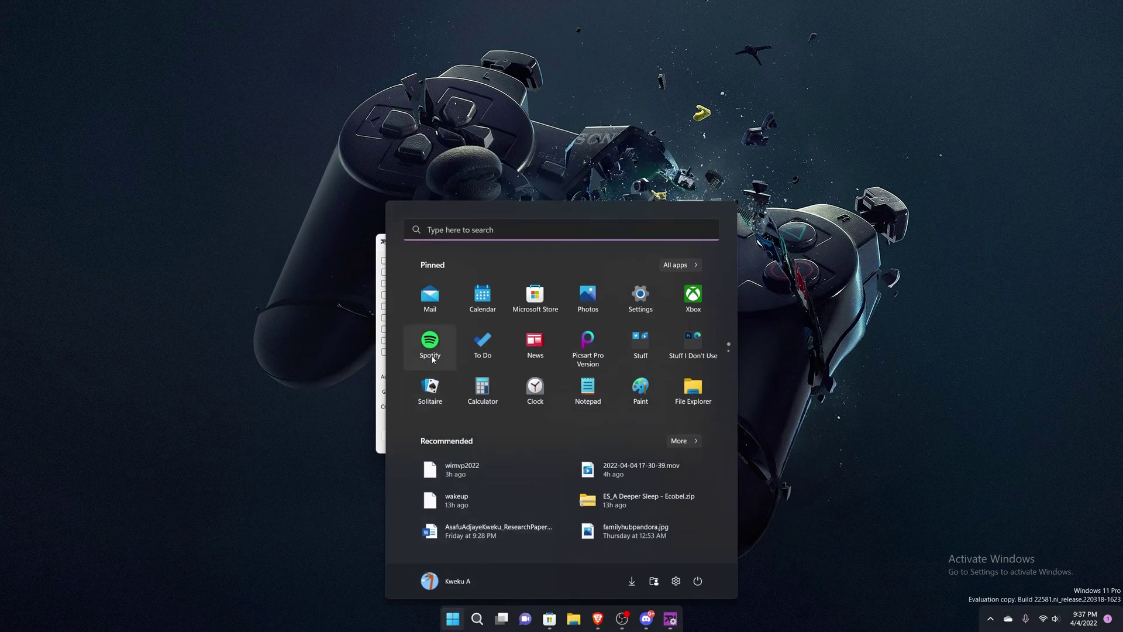
pyautogui.click(430, 341)
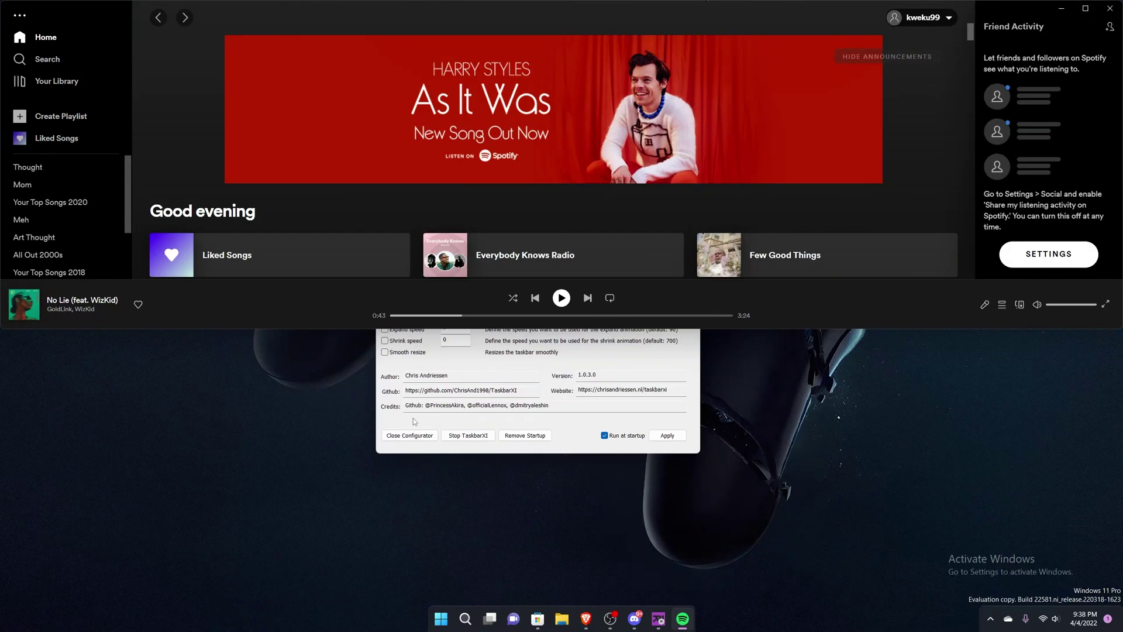
pyautogui.click(1109, 8)
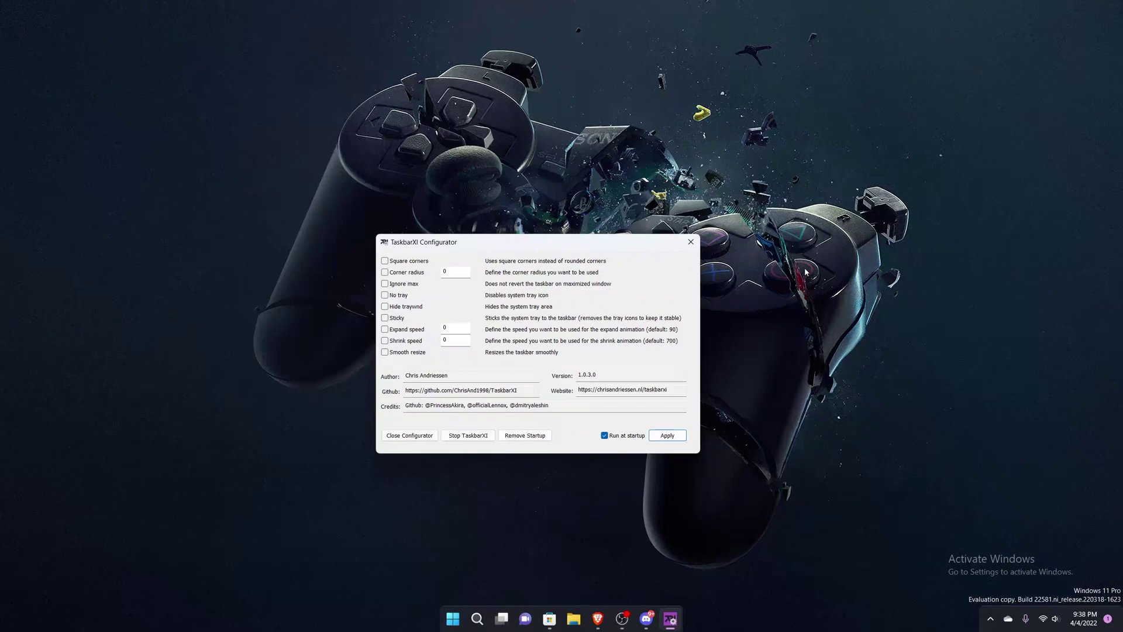